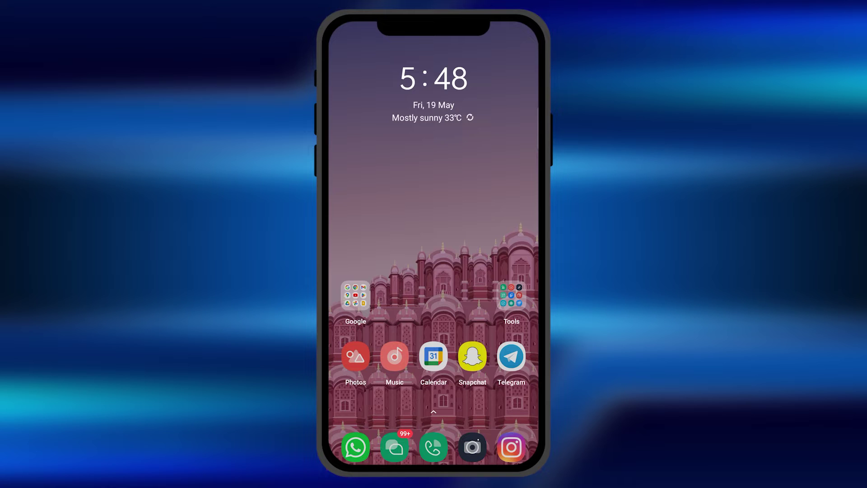
- Launch Instagram and go to the Hidden words settings under Settings and privacy
{"action": "left_click", "coordinate": [511, 447]}
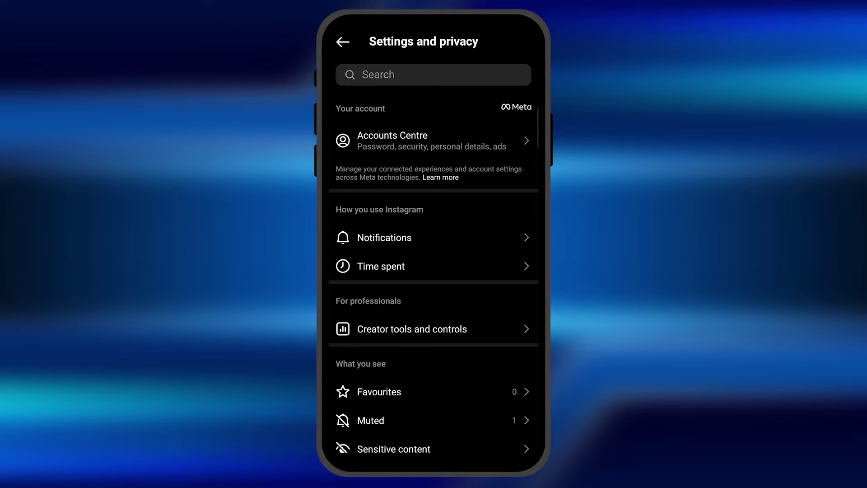
{"action": "scroll", "coordinate": [474, 304], "scroll_direction": "down", "scroll_amount": 5}
{"action": "scroll", "coordinate": [474, 303], "scroll_direction": "down", "scroll_amount": 5}
{"action": "scroll", "coordinate": [473, 303], "scroll_direction": "down", "scroll_amount": 5}
{"action": "scroll", "coordinate": [473, 303], "scroll_direction": "down", "scroll_amount": 3}
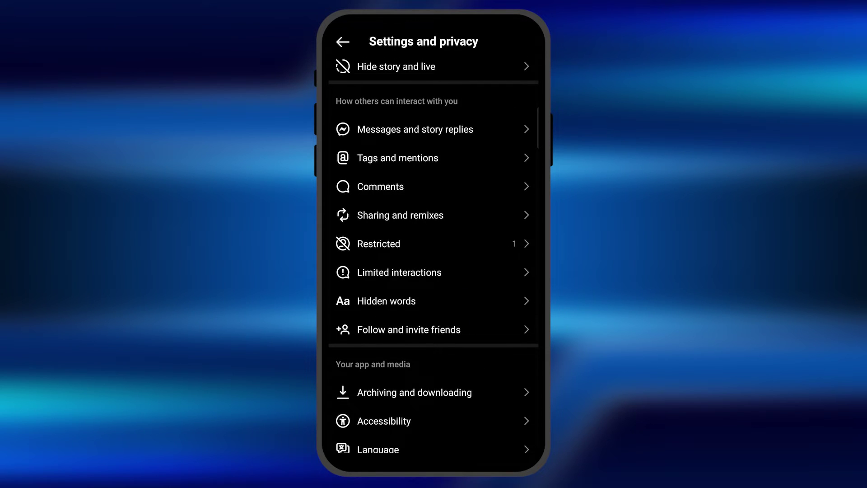
{"action": "scroll", "coordinate": [494, 301], "scroll_direction": "up", "scroll_amount": 1}
{"action": "scroll", "coordinate": [495, 300], "scroll_direction": "up", "scroll_amount": 1}
{"action": "left_click", "coordinate": [444, 309]}
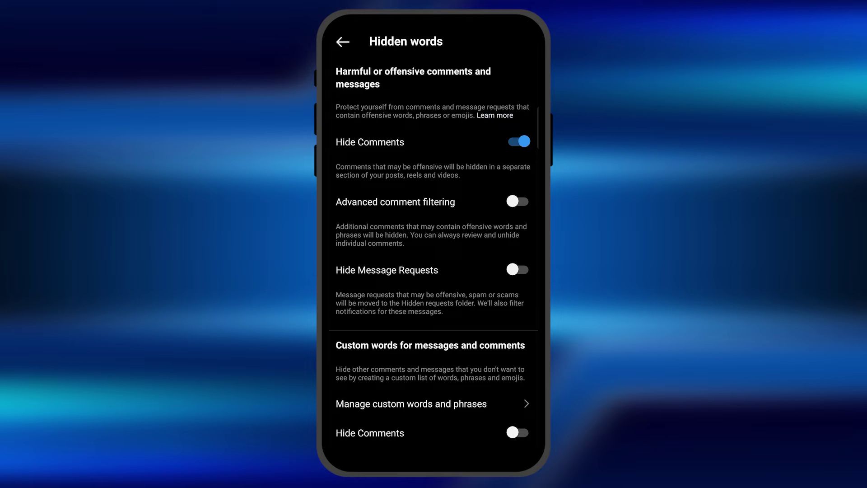
{"action": "left_click_drag", "start_coordinate": [464, 352], "coordinate": [463, 217]}
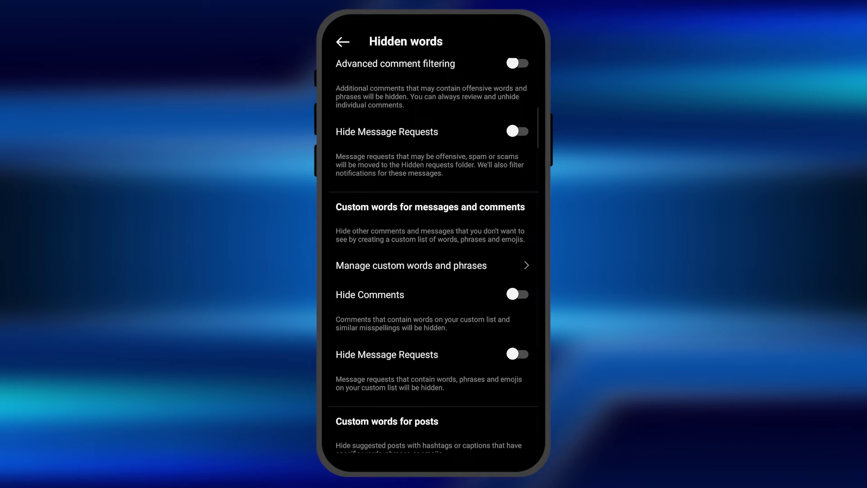
{"action": "left_click_drag", "start_coordinate": [433, 264], "coordinate": [474, 246]}
- Go to Manage custom words and phrases on the Hidden words page
{"action": "left_click", "coordinate": [485, 248]}
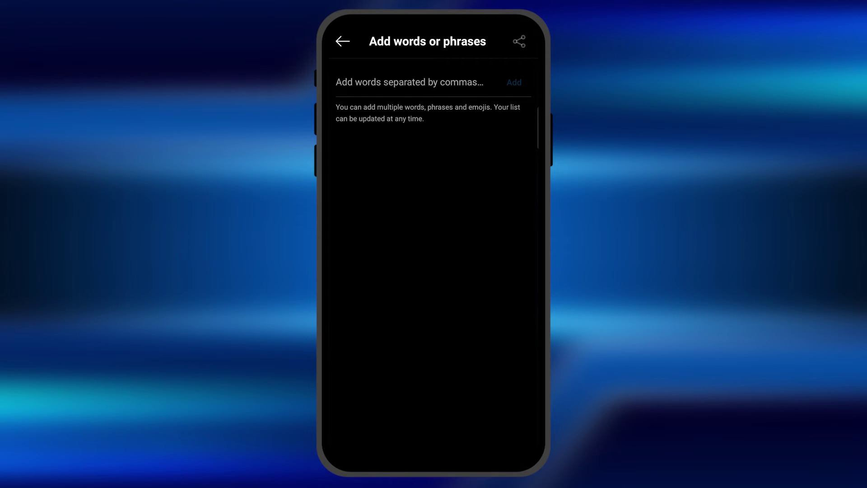
- Enter the word 'hello' and add it to the custom hidden-words list
{"action": "left_click", "coordinate": [455, 82]}
{"action": "left_click", "coordinate": [458, 395]}
{"action": "left_click", "coordinate": [379, 361]}
{"action": "left_click", "coordinate": [517, 391]}
{"action": "left_click", "coordinate": [507, 360]}
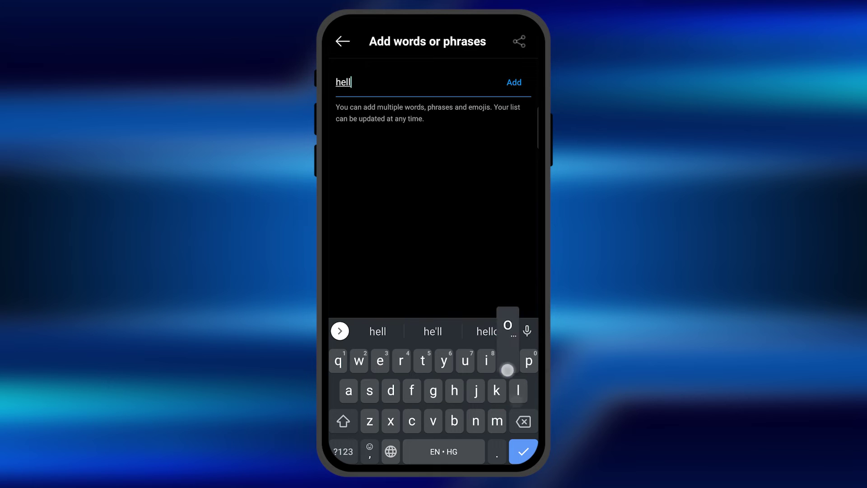
{"action": "left_click", "coordinate": [522, 451]}
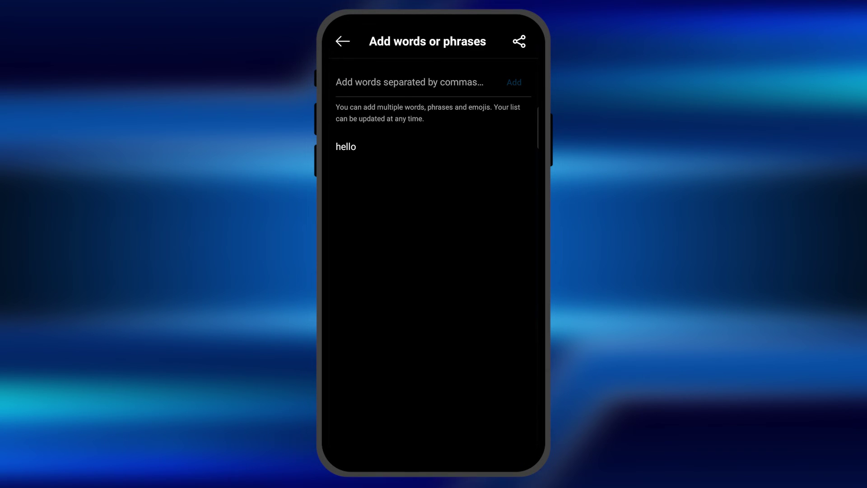